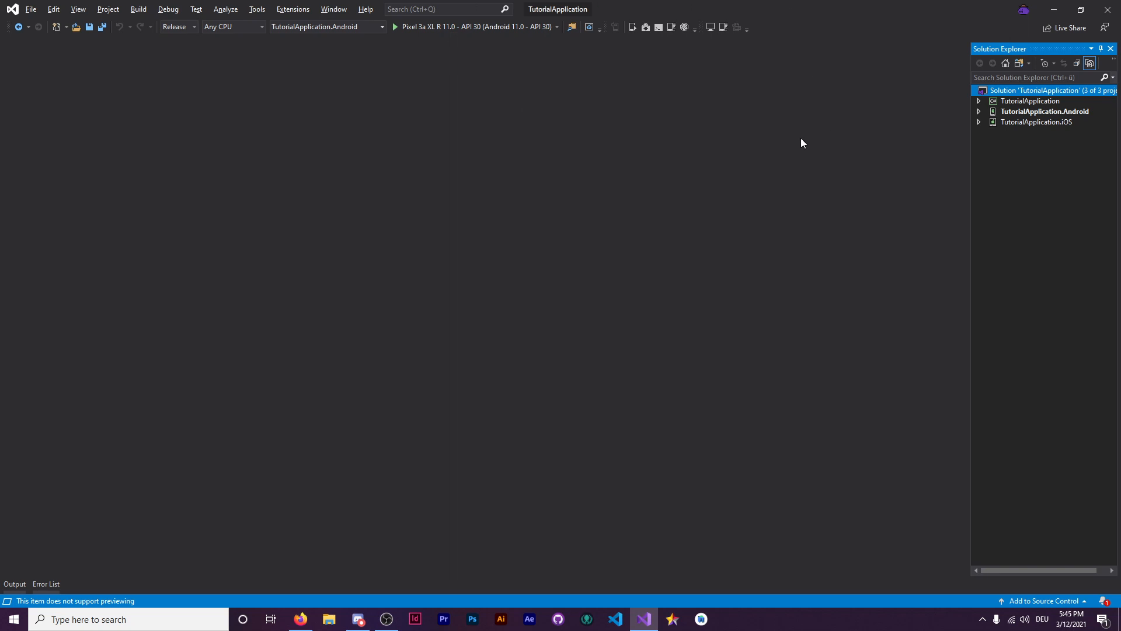
Step: Open App.xaml.cs from under App.xaml in the shared TutorialApplication project
{"action": "left_click", "coordinate": [979, 101]}
{"action": "left_click", "coordinate": [991, 121]}
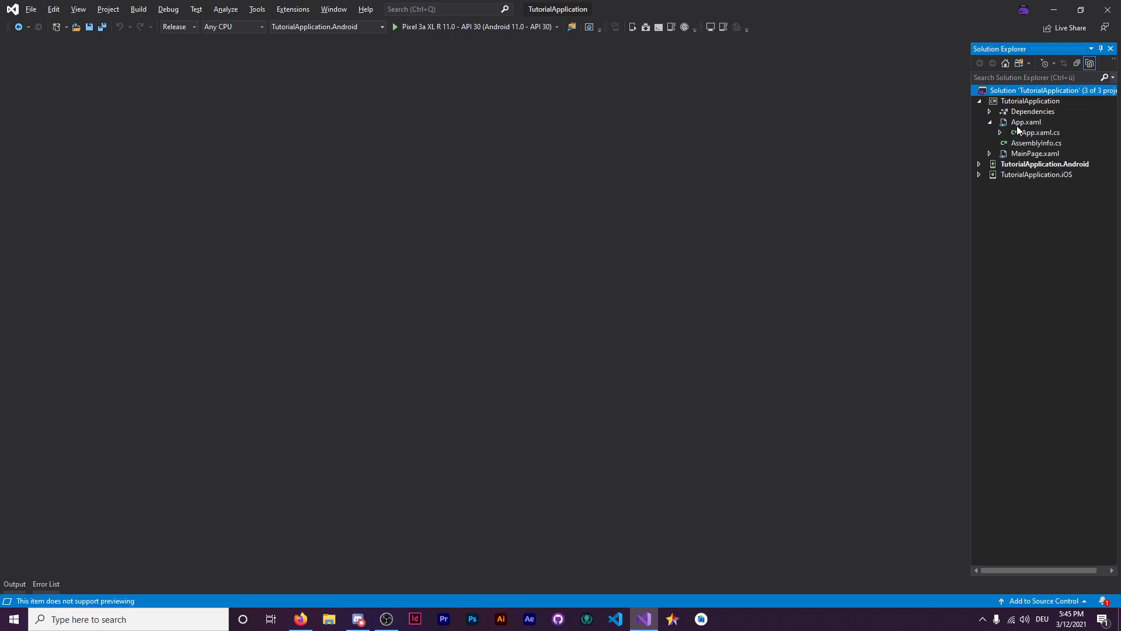
{"action": "double_click", "coordinate": [1039, 133]}
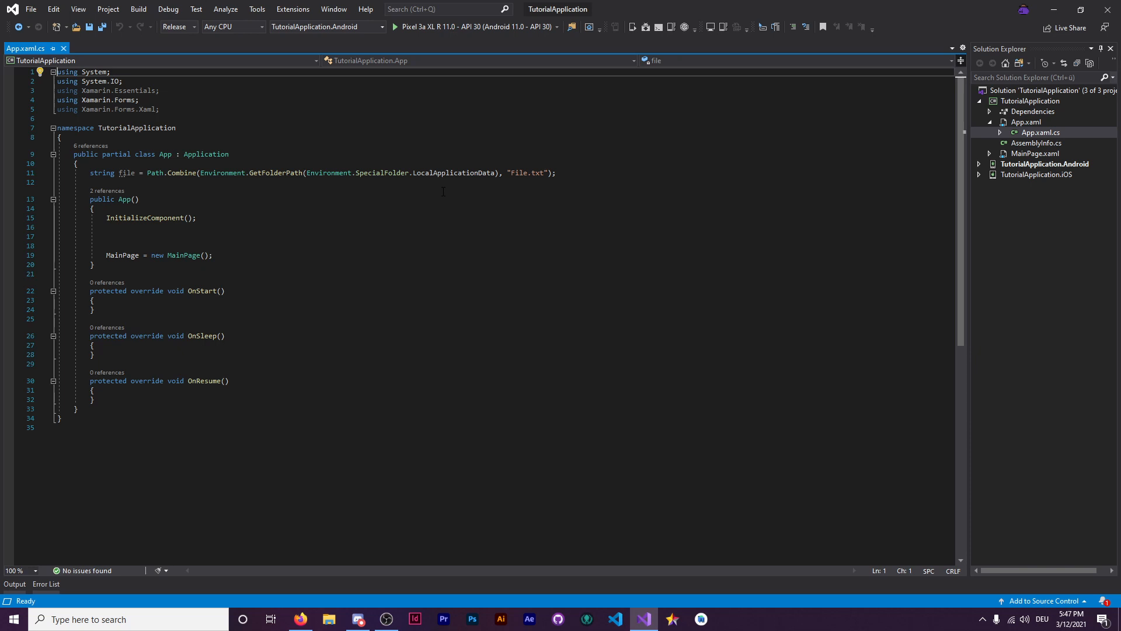
{"action": "left_click_drag", "start_coordinate": [499, 173], "coordinate": [201, 173]}
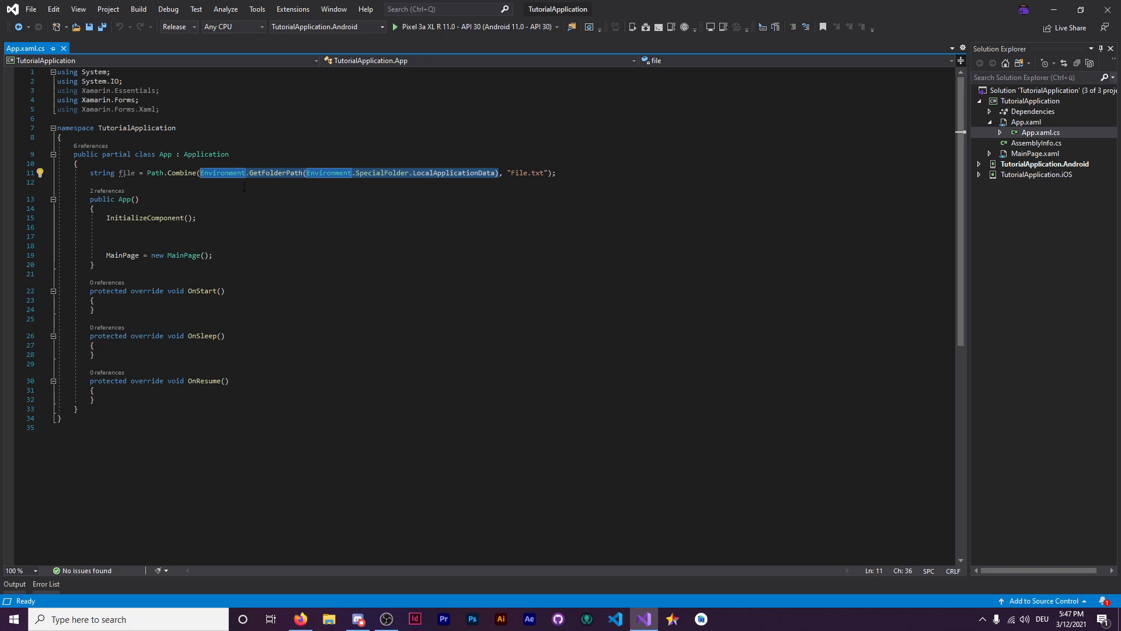
{"action": "key", "text": "End"}
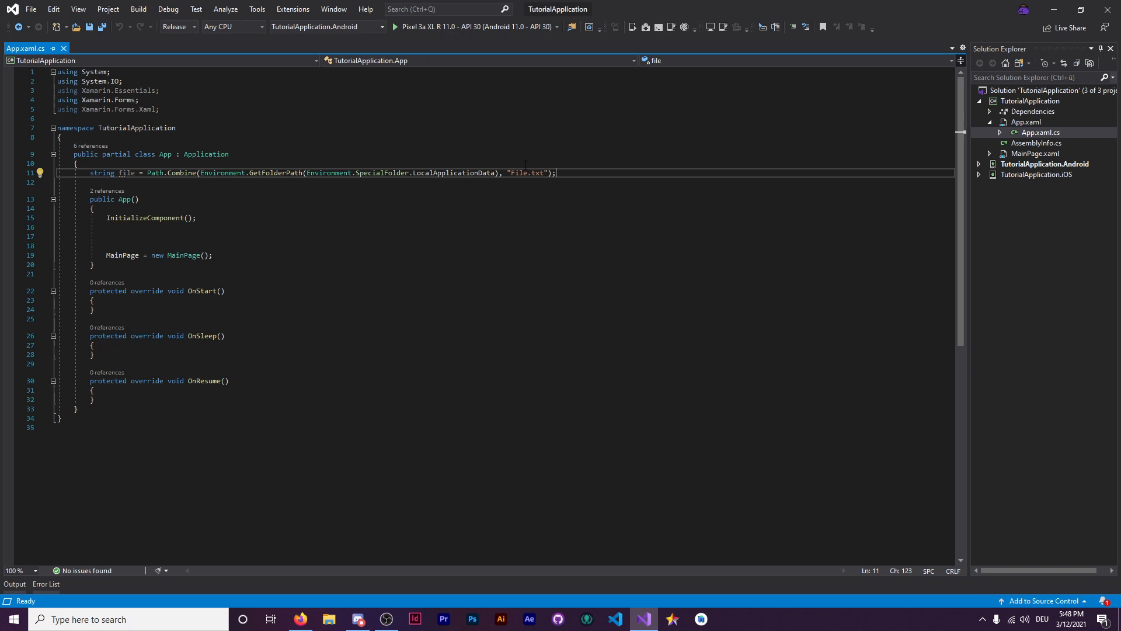
{"action": "double_click", "coordinate": [538, 173]}
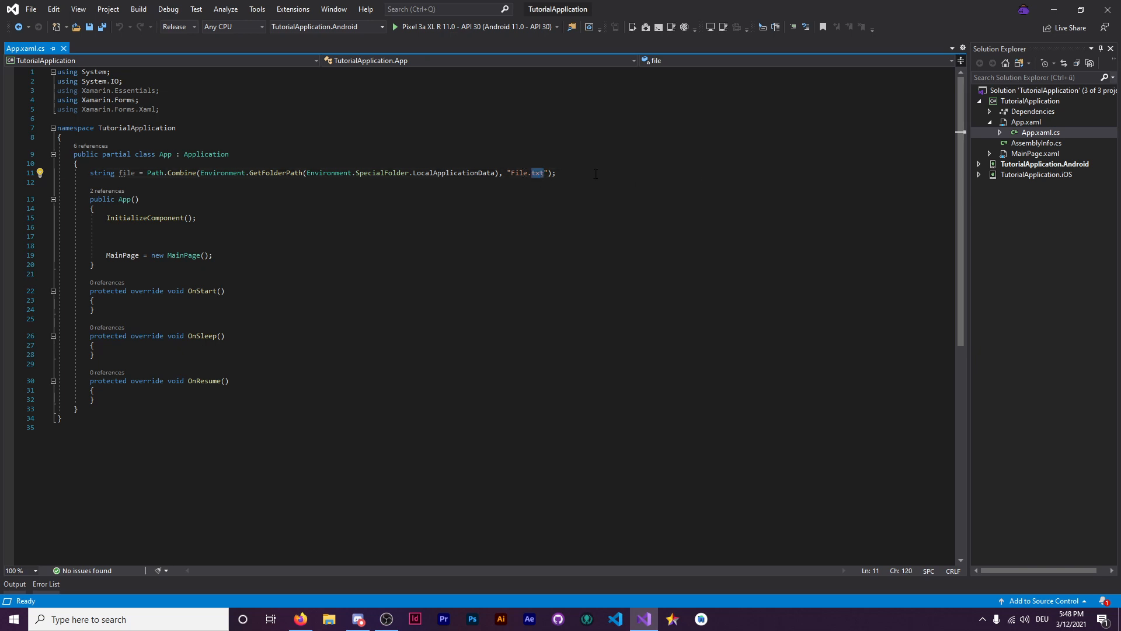
{"action": "type", "text": "json"}
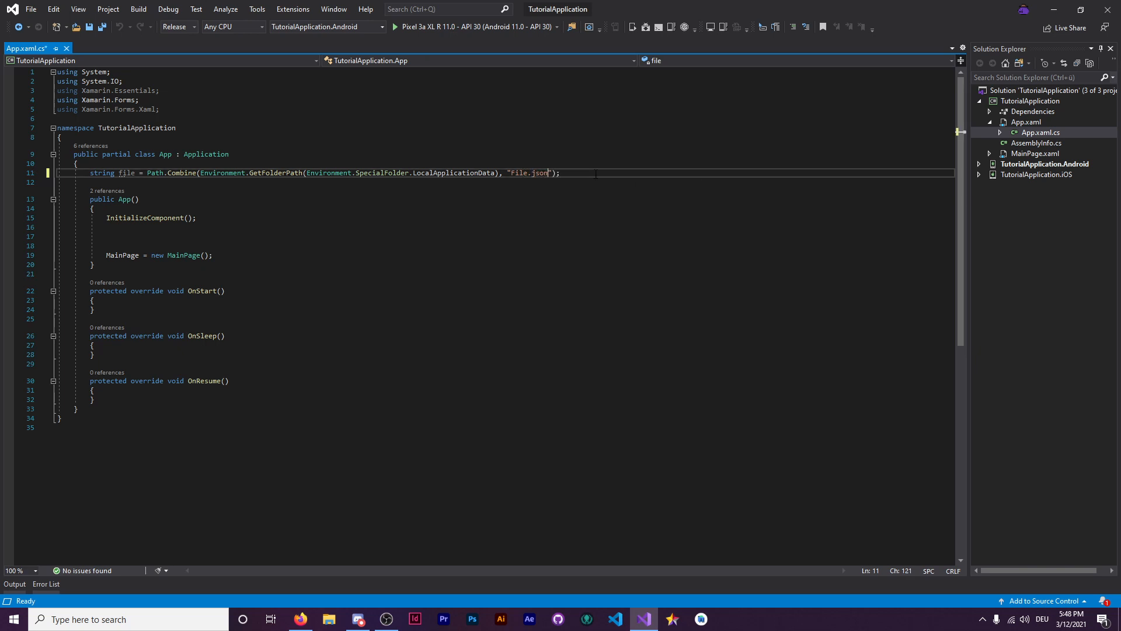
{"action": "key", "text": "BackSpace"}
{"action": "key", "text": "BackSpace"}
{"action": "key", "text": "ctrl+s"}
{"action": "type", "text": "txt"}
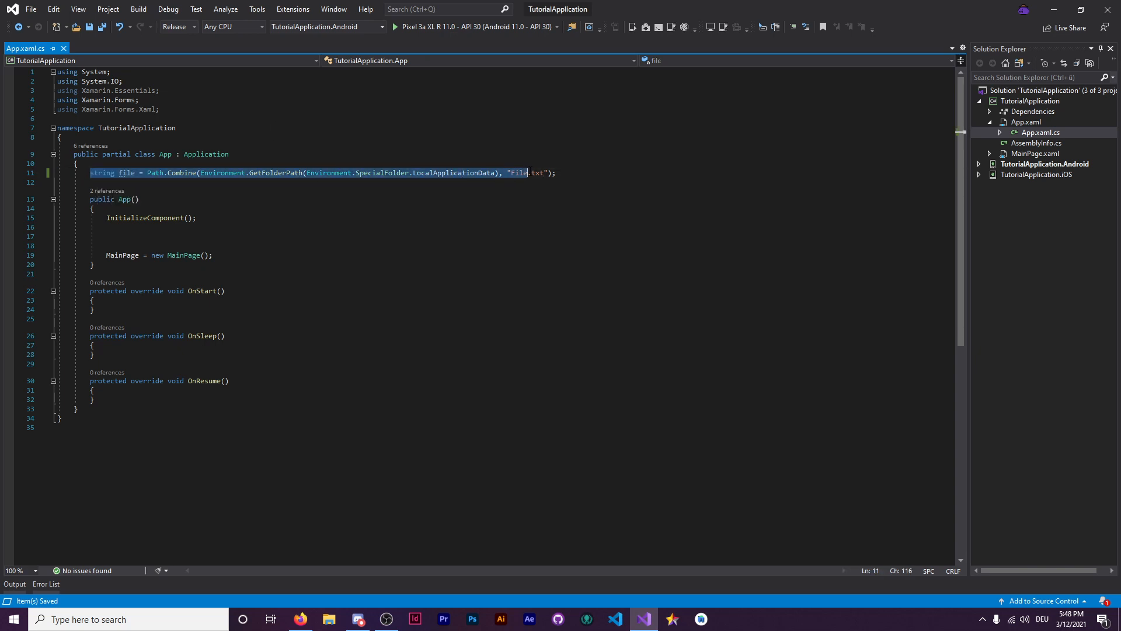
Step: Make room on an empty line in App() after InitializeComponent
{"action": "left_click_drag", "start_coordinate": [90, 173], "coordinate": [560, 172]}
{"action": "left_click", "coordinate": [334, 172]}
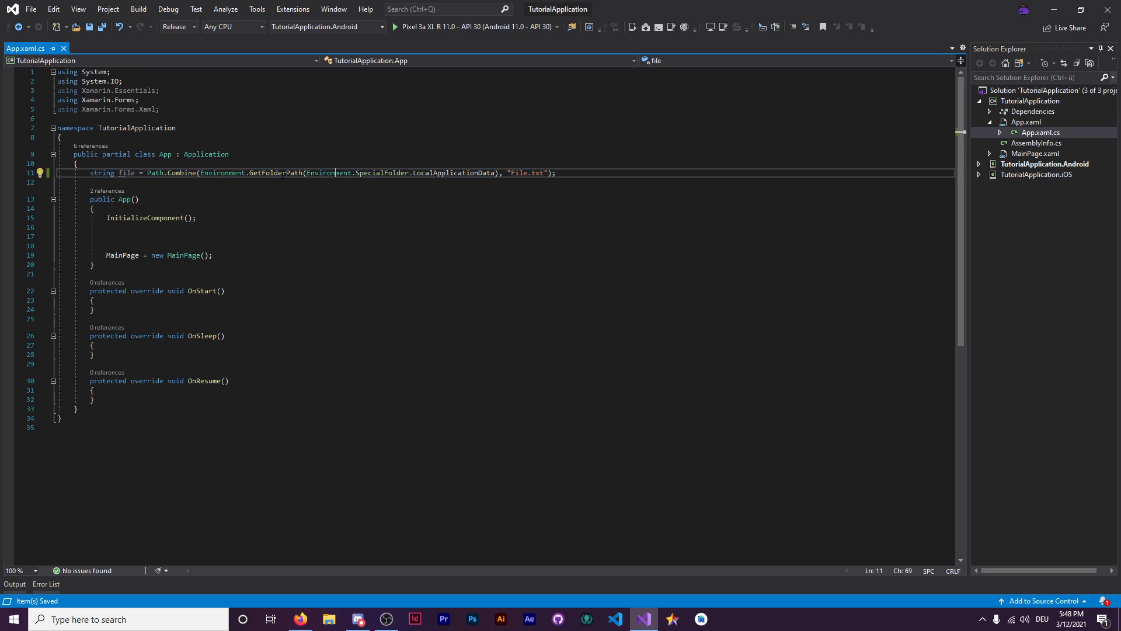
{"action": "left_click", "coordinate": [207, 236]}
{"action": "key", "text": "Return"}
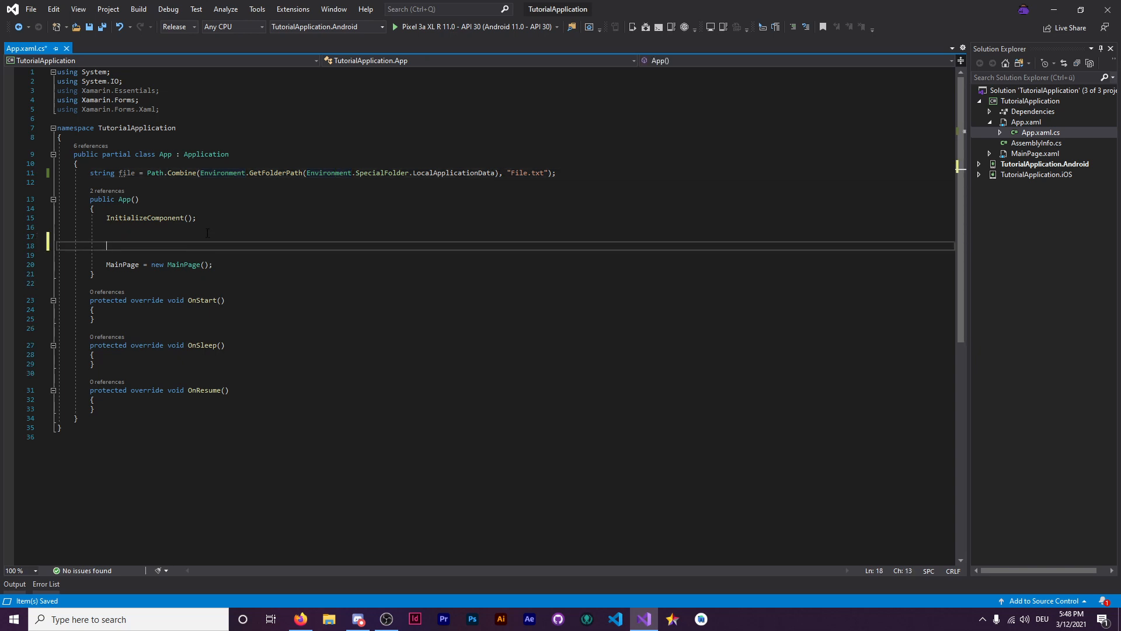
{"action": "key", "text": "Up"}
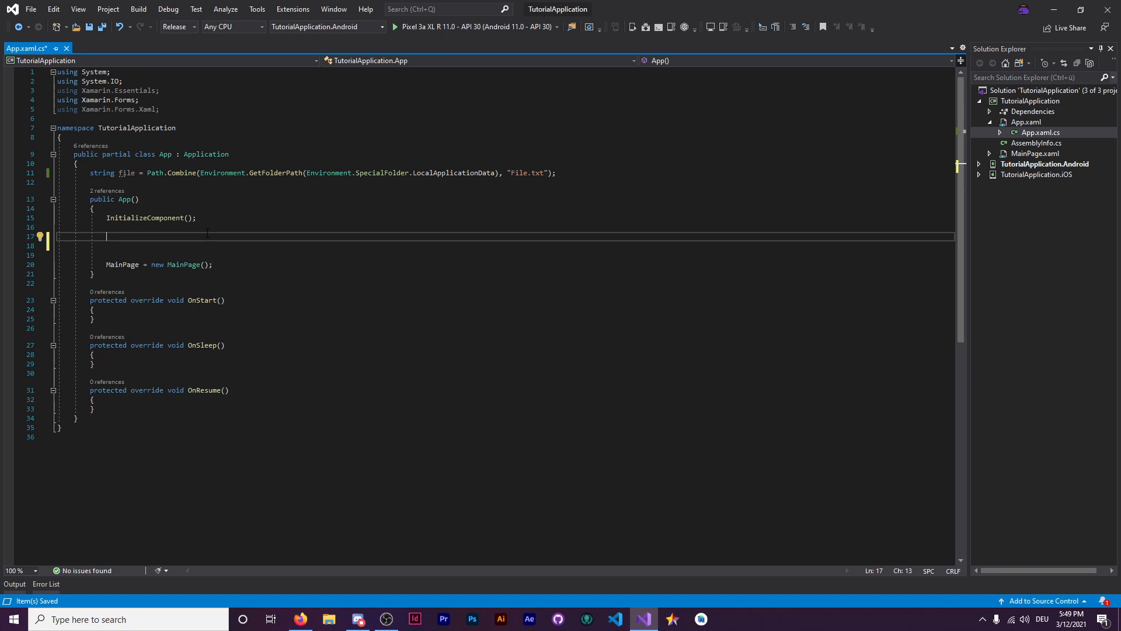
{"action": "type", "text": "File"}
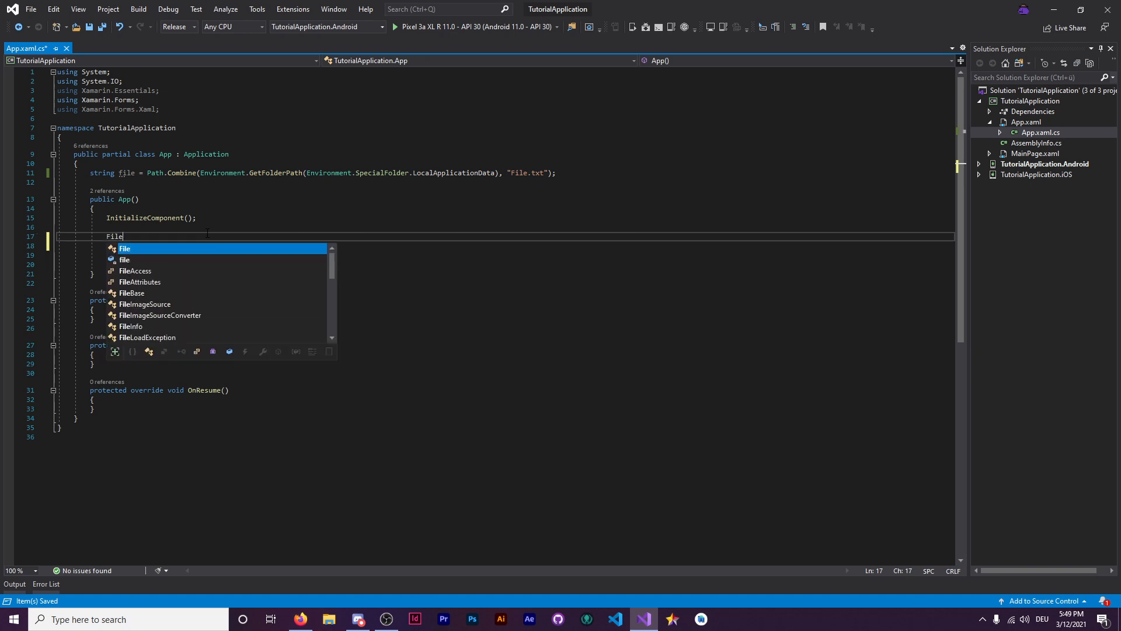
{"action": "type", "text": "."}
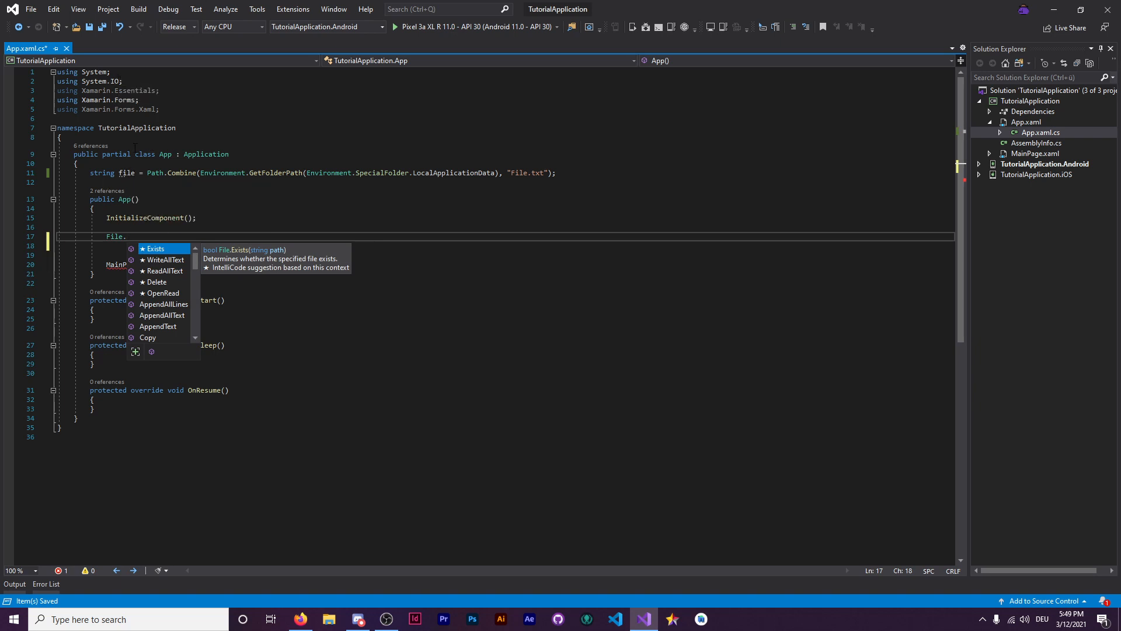
{"action": "type", "text": "Wri"}
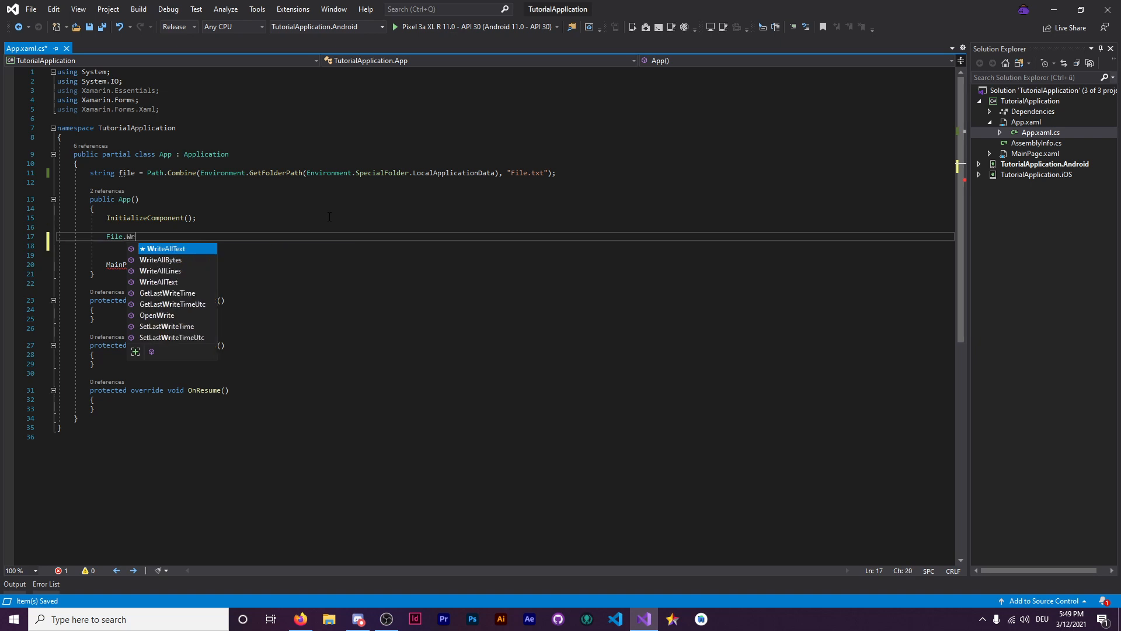
Step: Add File.WriteAllText(file, "Hello."); via IntelliSense
{"action": "key", "text": "Tab"}
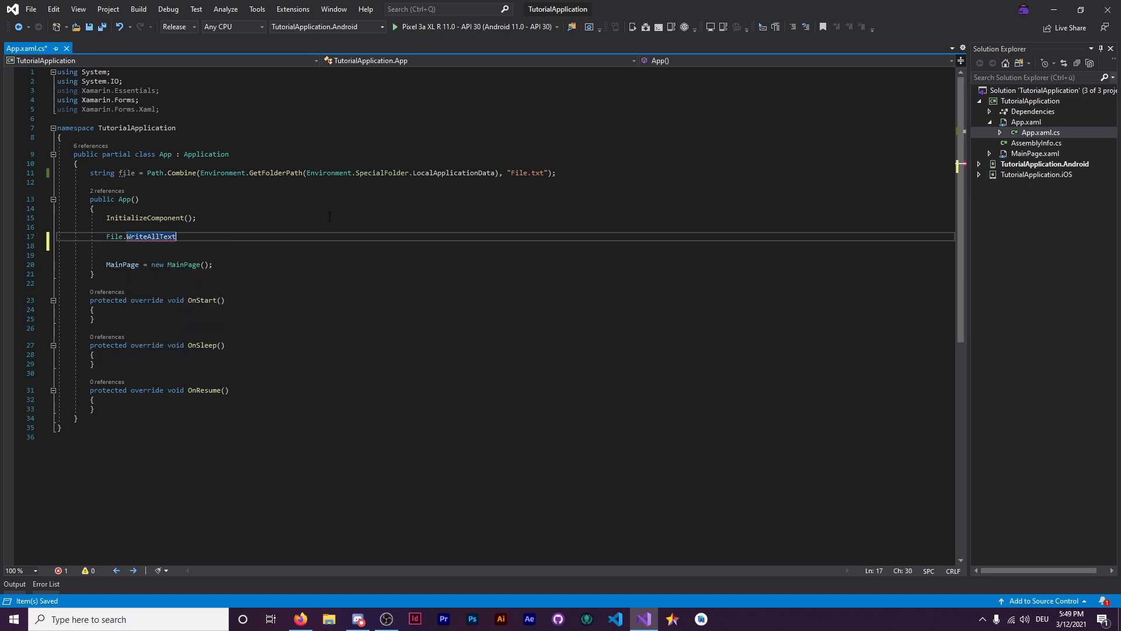
{"action": "type", "text": "();"}
{"action": "key", "text": "Left"}
{"action": "type", "text": "file"}
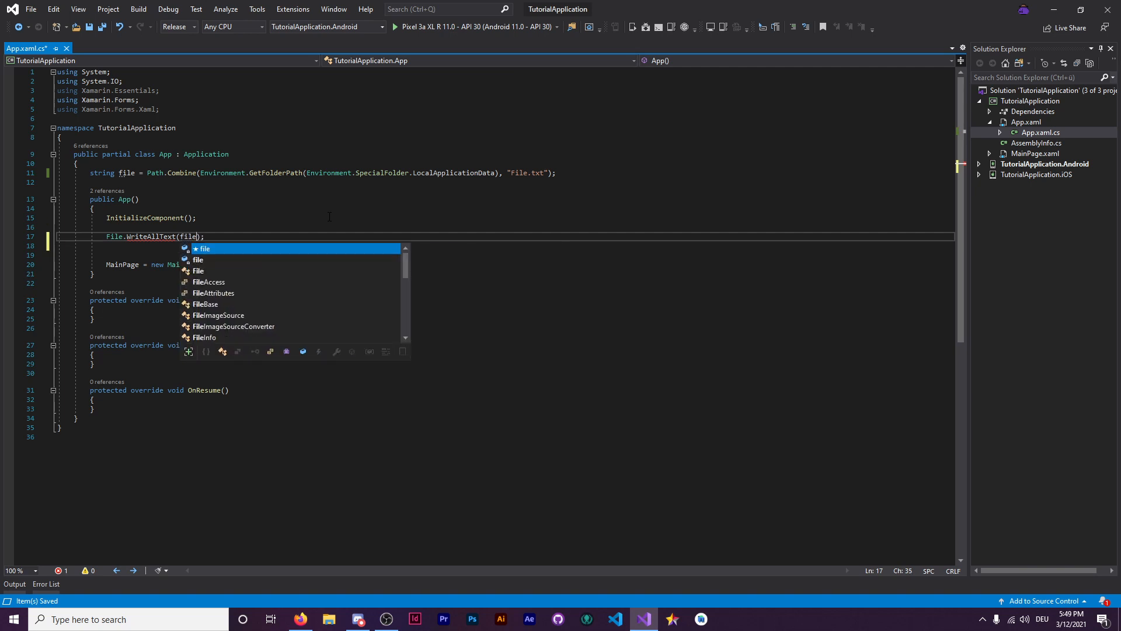
{"action": "type", "text": ", "}
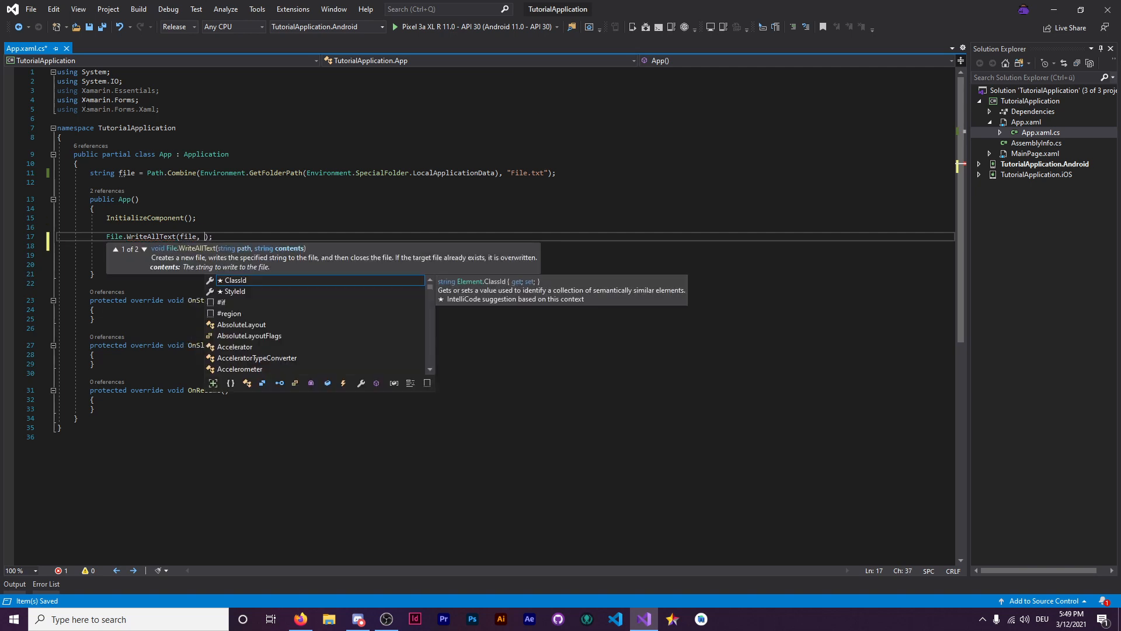
{"action": "type", "text": "\""}
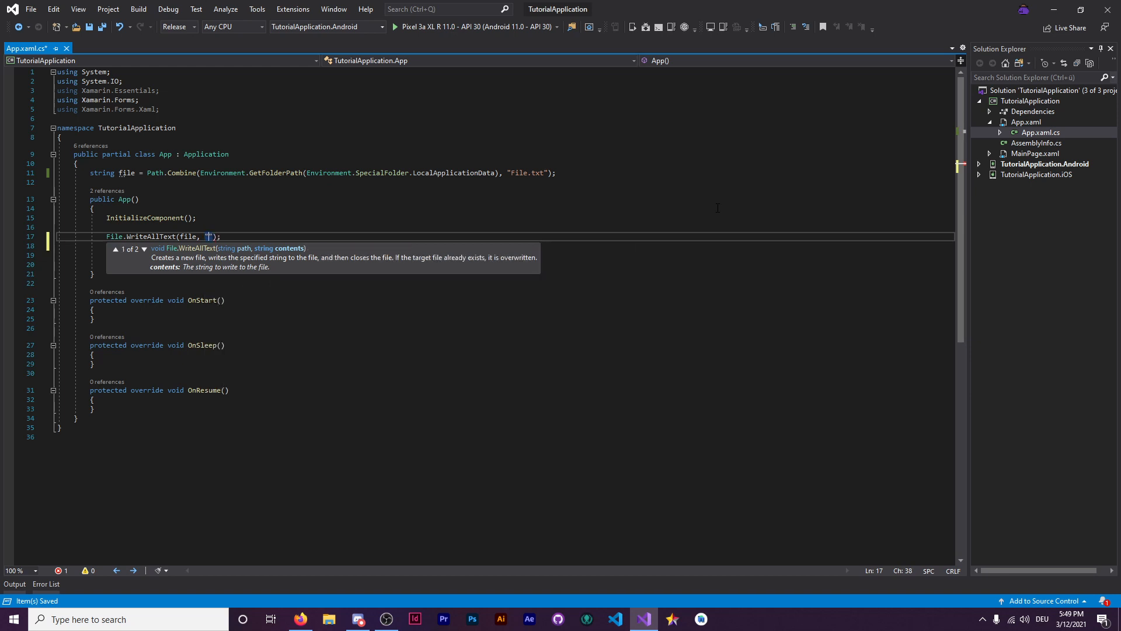
{"action": "type", "text": "Hello."}
{"action": "key", "text": "Right"}
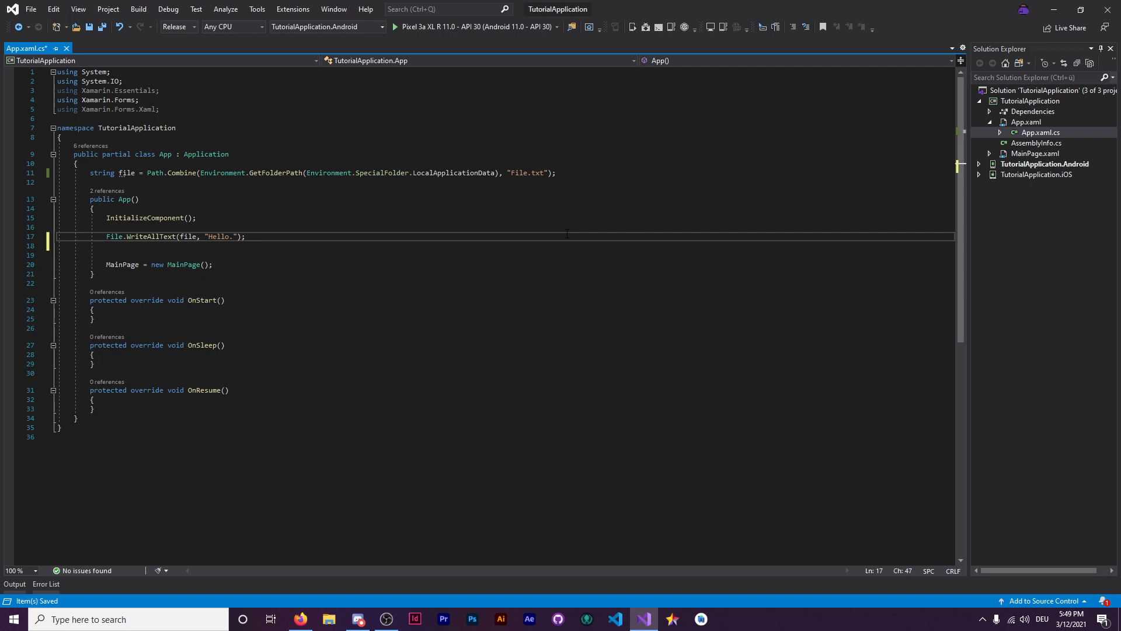
Step: Add File.ReadAllText(file); on a new line below the write call
{"action": "key", "text": "Return"}
{"action": "key", "text": "Return"}
{"action": "type", "text": "F"}
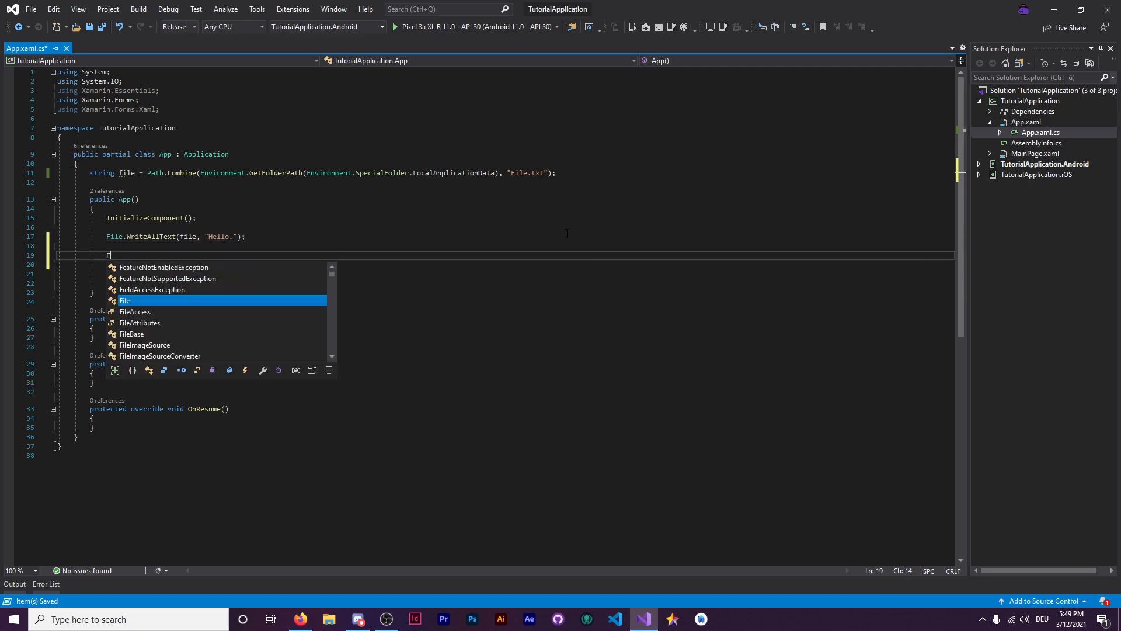
{"action": "type", "text": "ile.Re"}
{"action": "key", "text": "Tab"}
{"action": "type", "text": "()"}
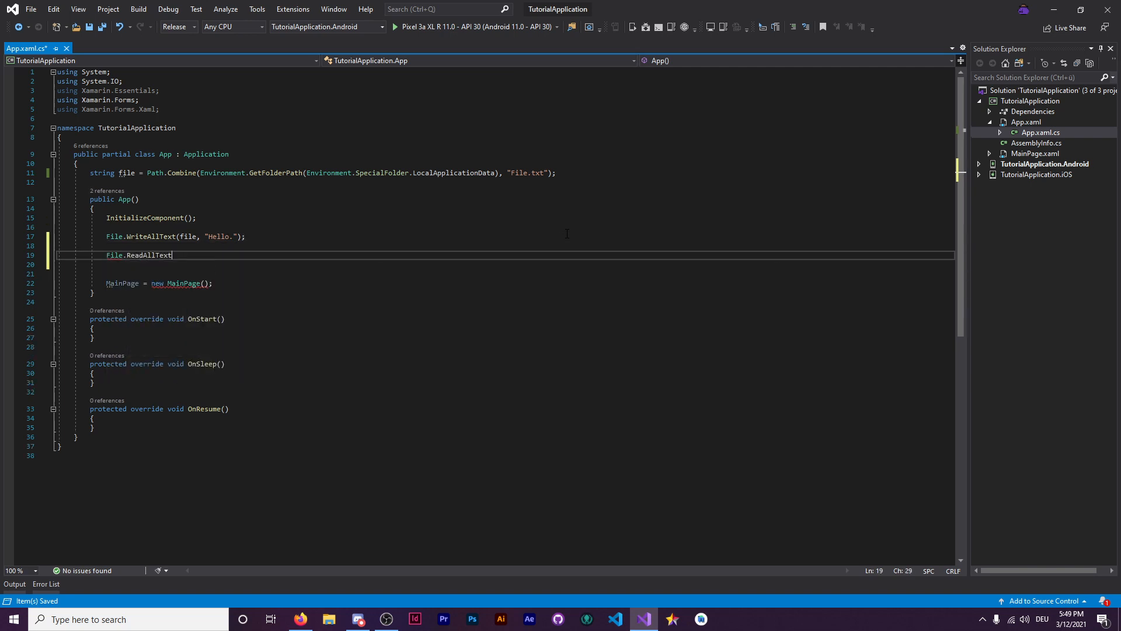
{"action": "type", "text": ";"}
{"action": "key", "text": "Left"}
{"action": "key", "text": "Left"}
{"action": "type", "text": "file"}
{"action": "left_click", "coordinate": [263, 227]}
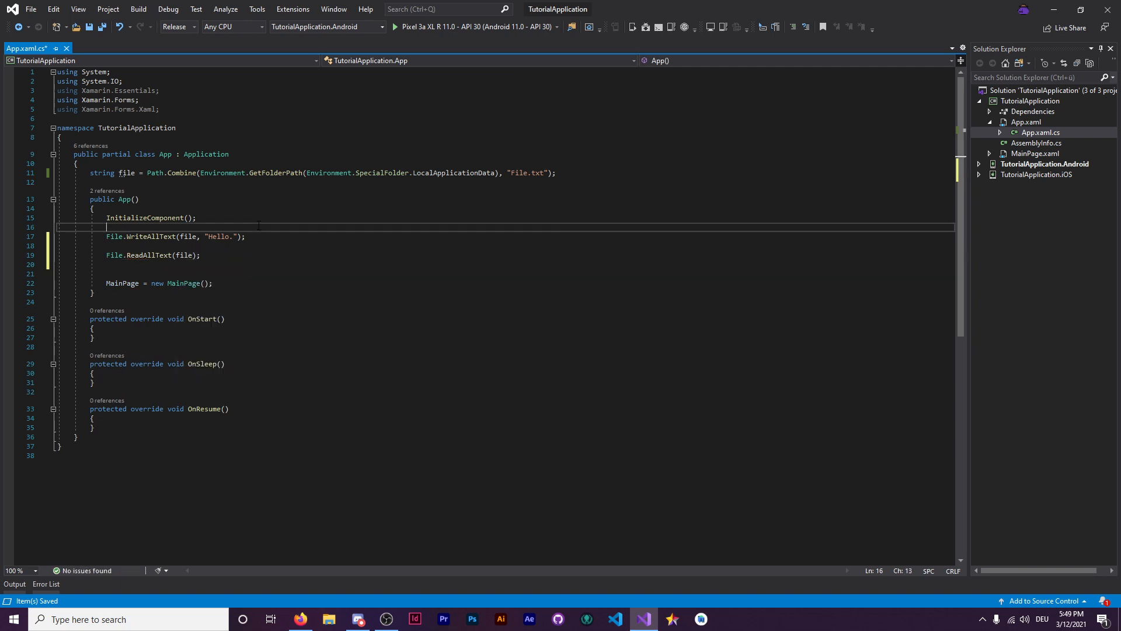